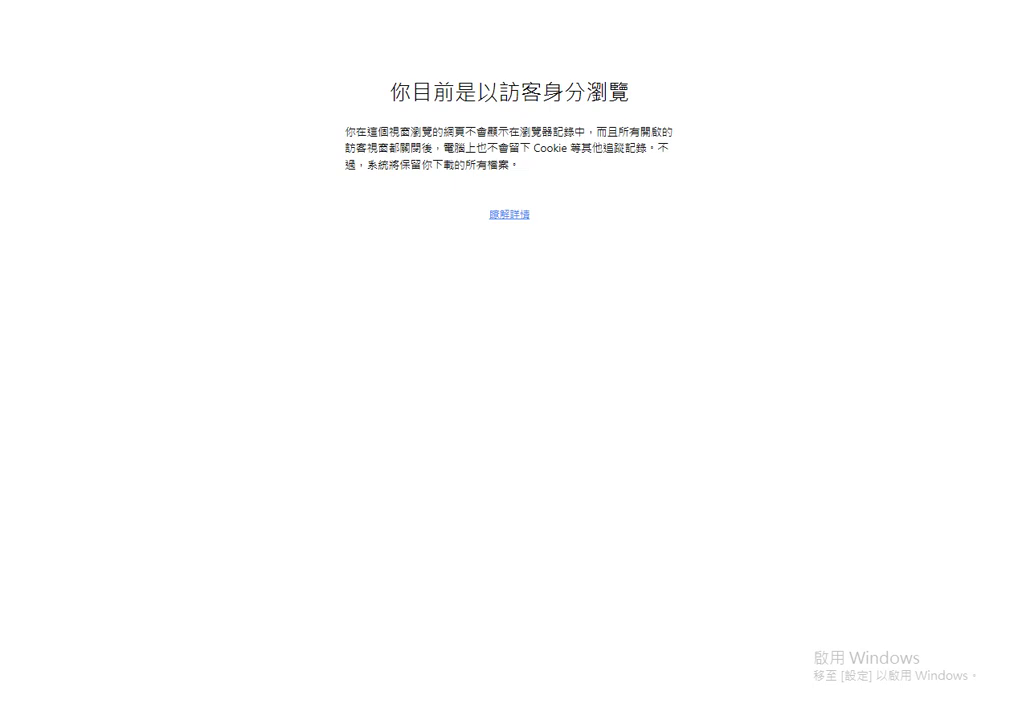
Open the 機器學習及演算法 Lesson 1 slide deck in the browser
text(https://)
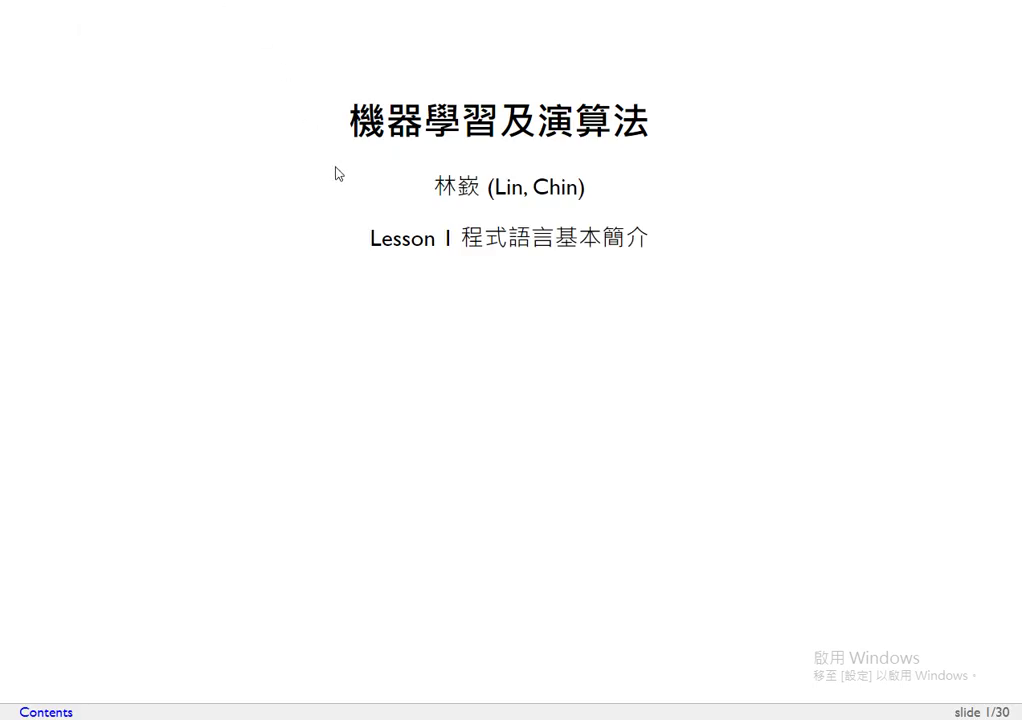
drag(342, 124, 627, 103)
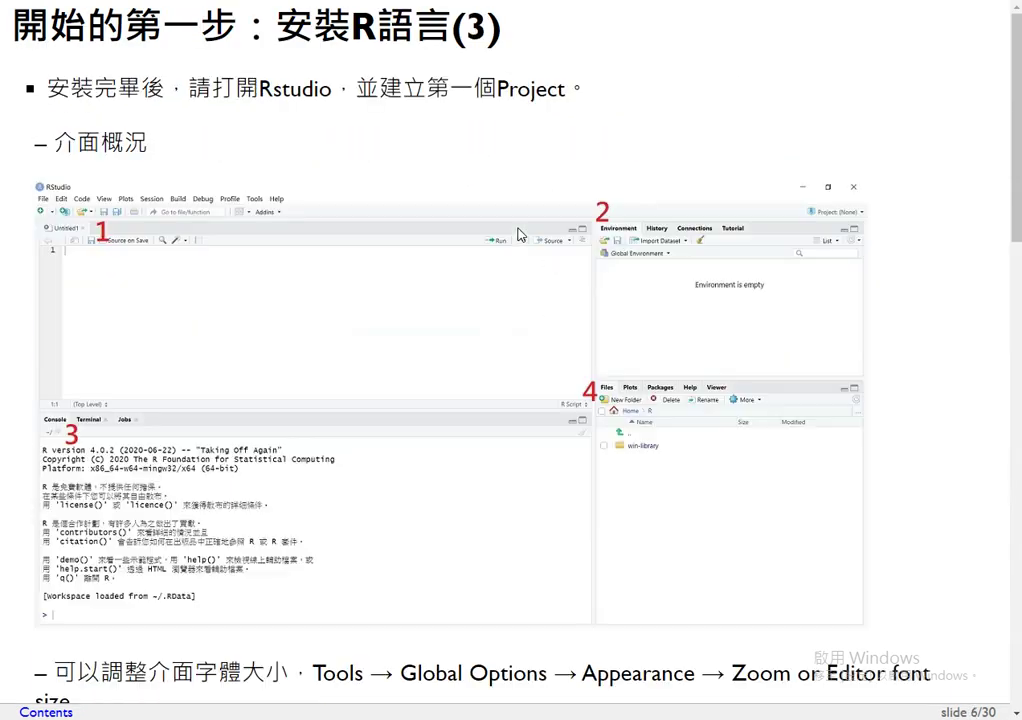
Go to slide 9 of the deck, 第二節:讀取檔案的基本操作(1), which links to the practice file
key(Right)
key(Right)
key(Right)
key(Right)
key(Right)
key(Right)
key(Right)
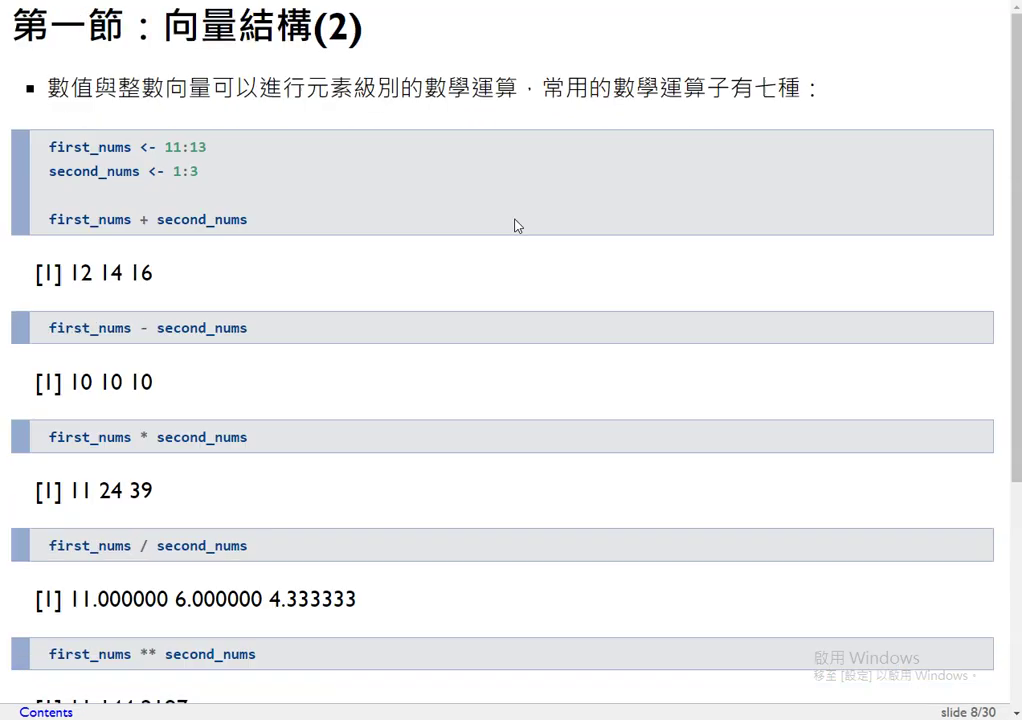
key(Right)
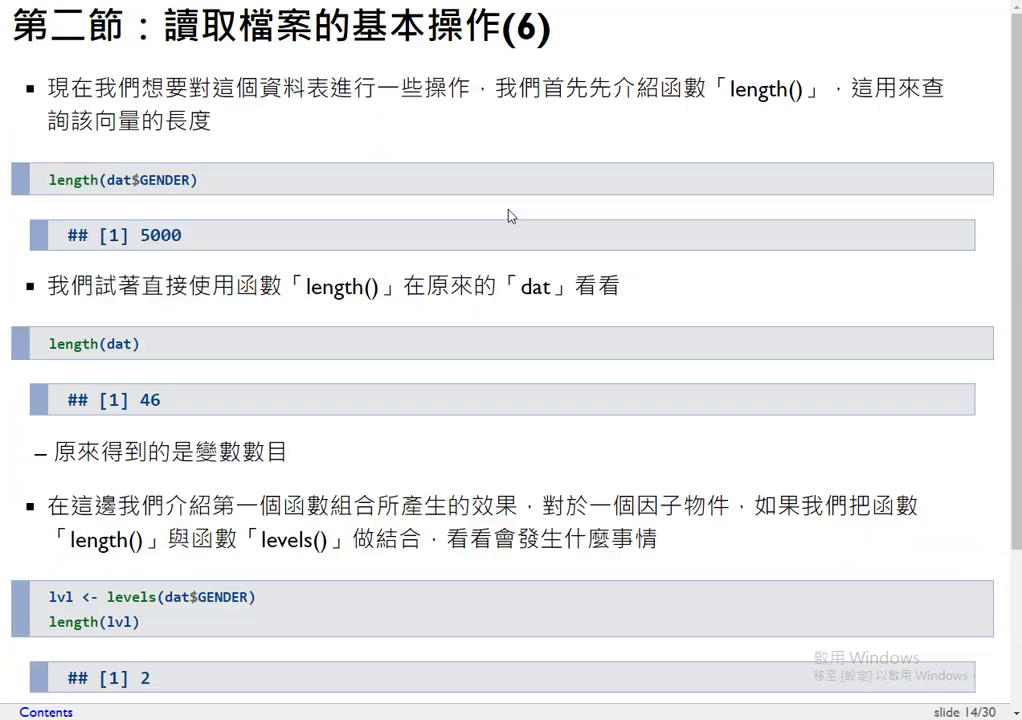
key(Right)
key(Right)
key(Right)
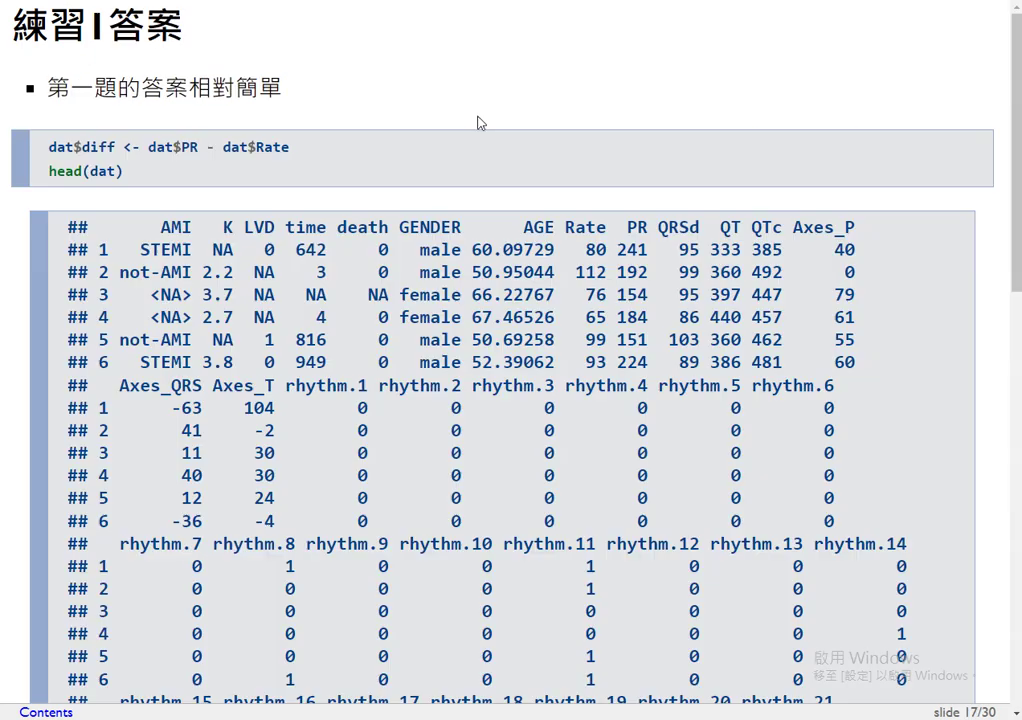
key(Left)
key(Left)
key(Left)
key(Left)
key(Left)
key(Left)
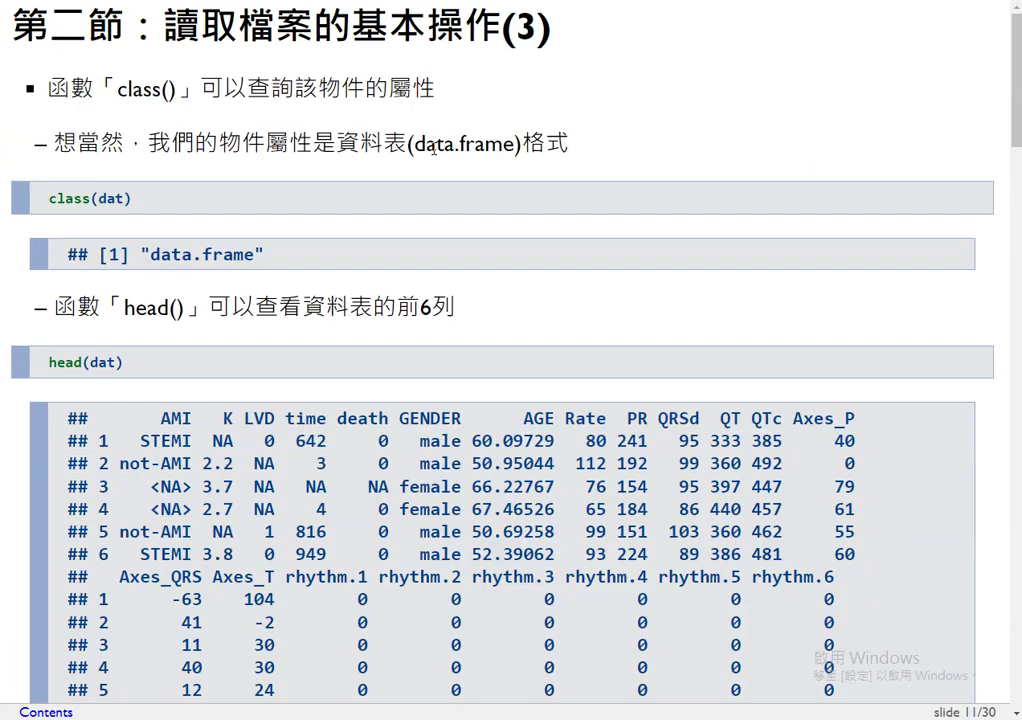
key(Left)
key(Left)
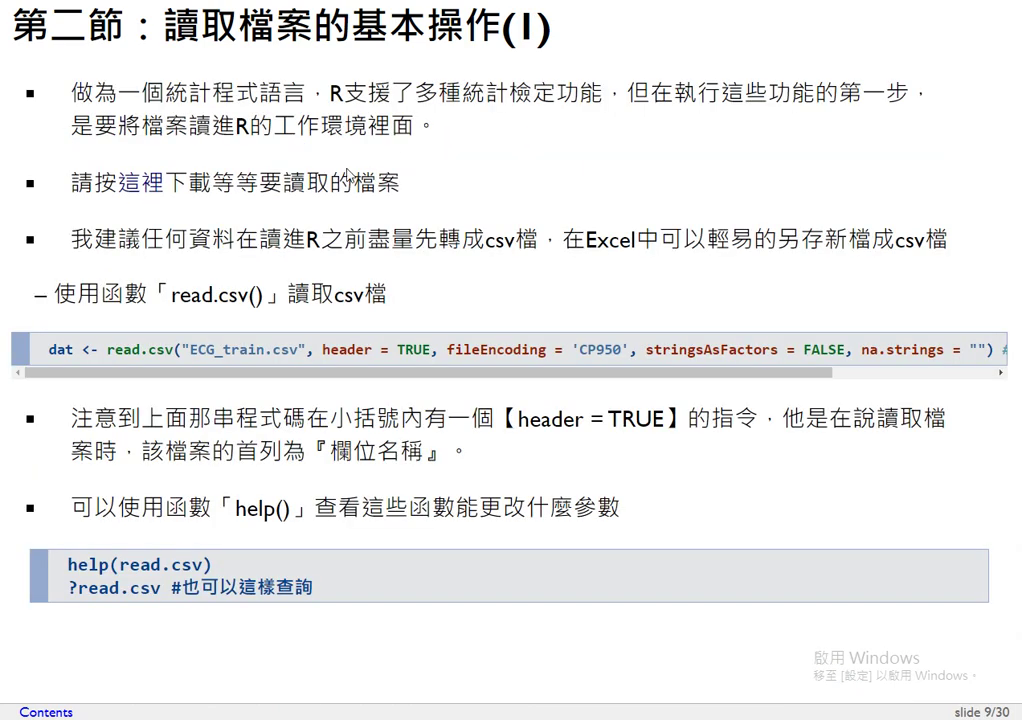
Download ECG_train.csv from the slide's 這裡 link into the Downloads folder and open it in a maximized Excel window
click(140, 182)
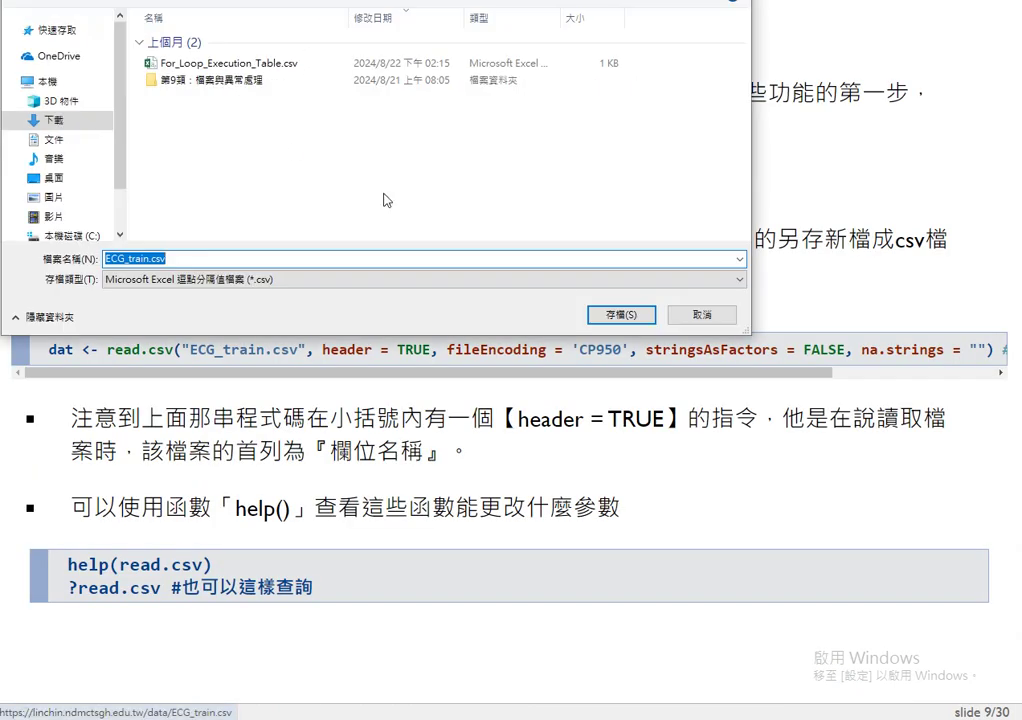
click(611, 315)
click(686, 66)
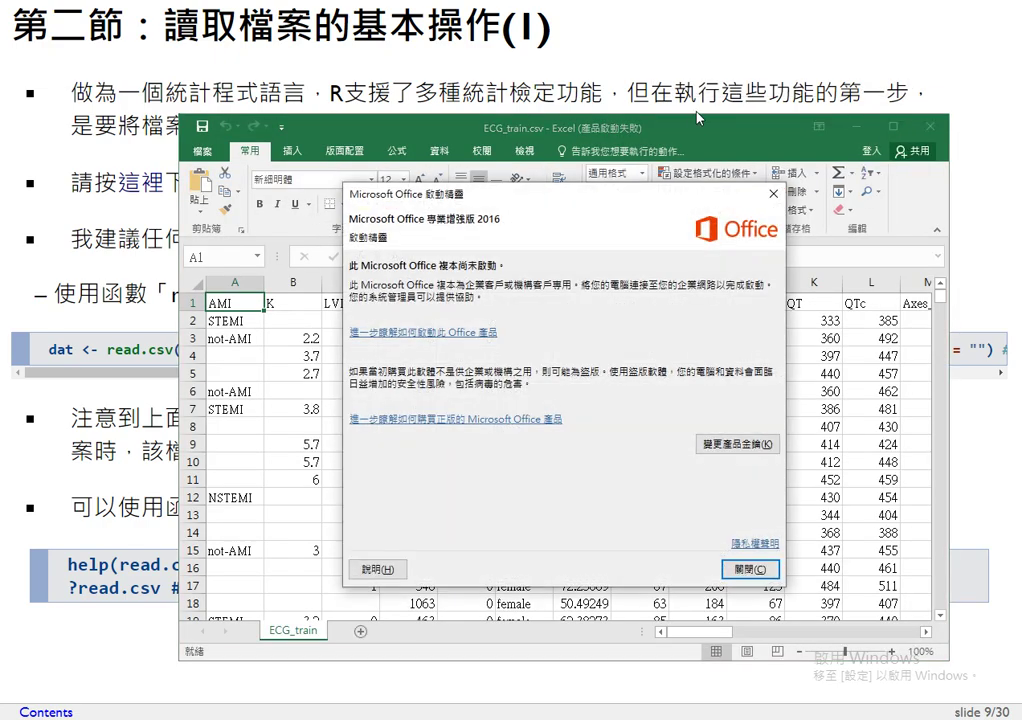
click(768, 166)
double_click(750, 143)
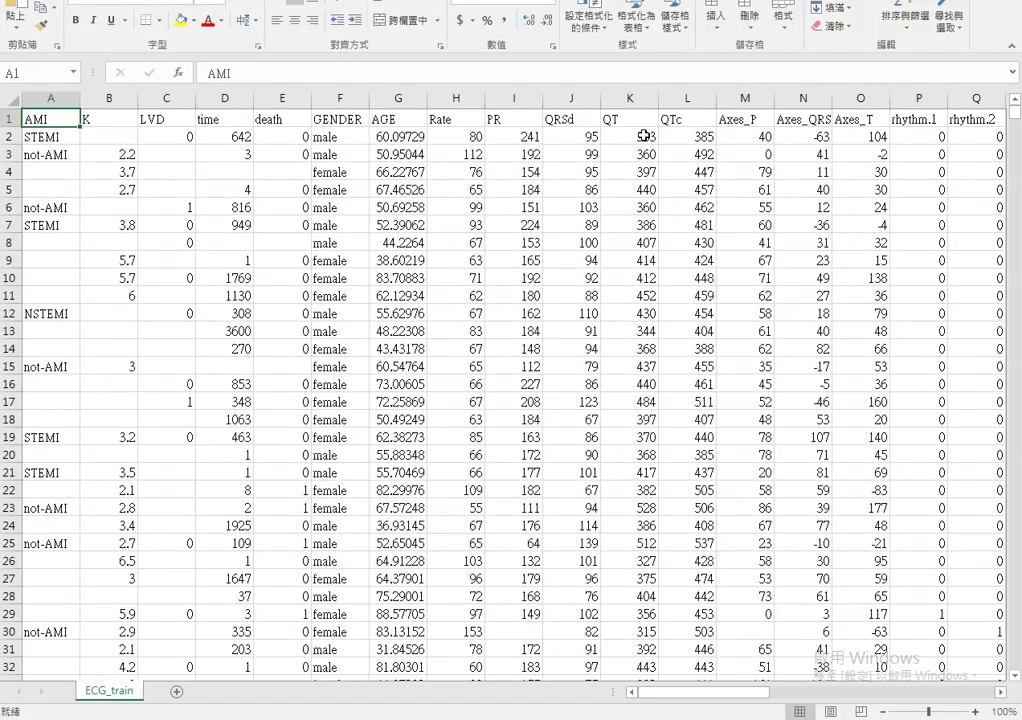
Examine the first patient records and the GENDER, AGE and LVD columns of the ECG_train sheet
click(8, 137)
click(12, 155)
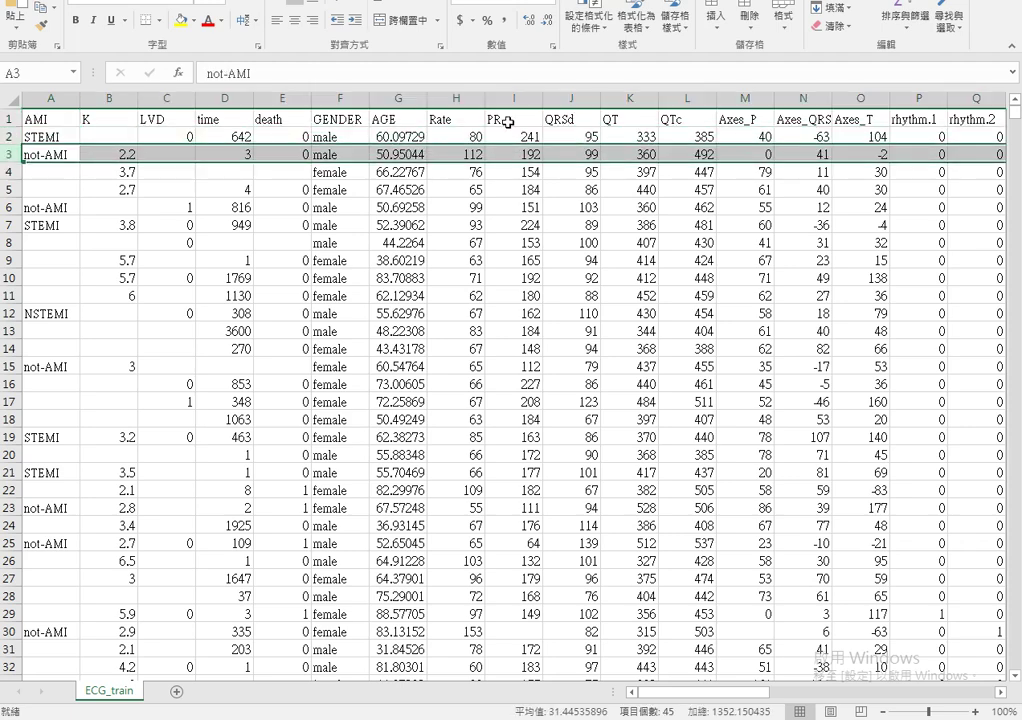
click(342, 141)
click(413, 141)
key(Left)
key(Down)
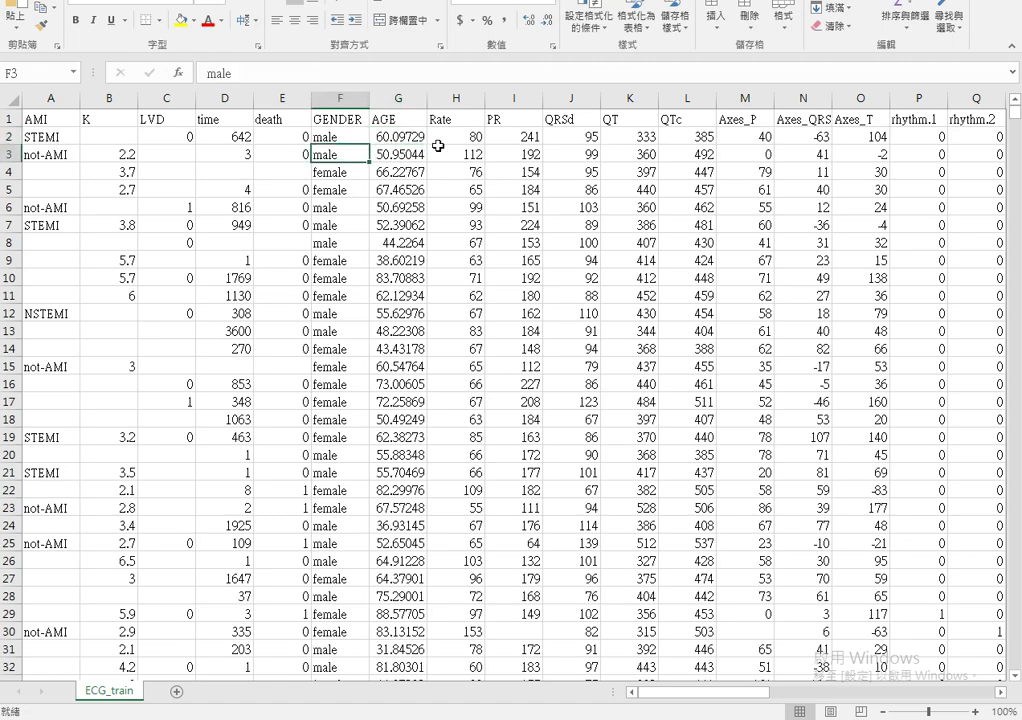
mouse_move(440, 141)
mouse_down()
mouse_move(1018, 145)
mouse_move(627, 176)
mouse_move(235, 169)
mouse_move(16, 119)
mouse_move(16, 137)
mouse_move(88, 158)
mouse_move(100, 137)
mouse_move(455, 125)
mouse_up()
click(398, 155)
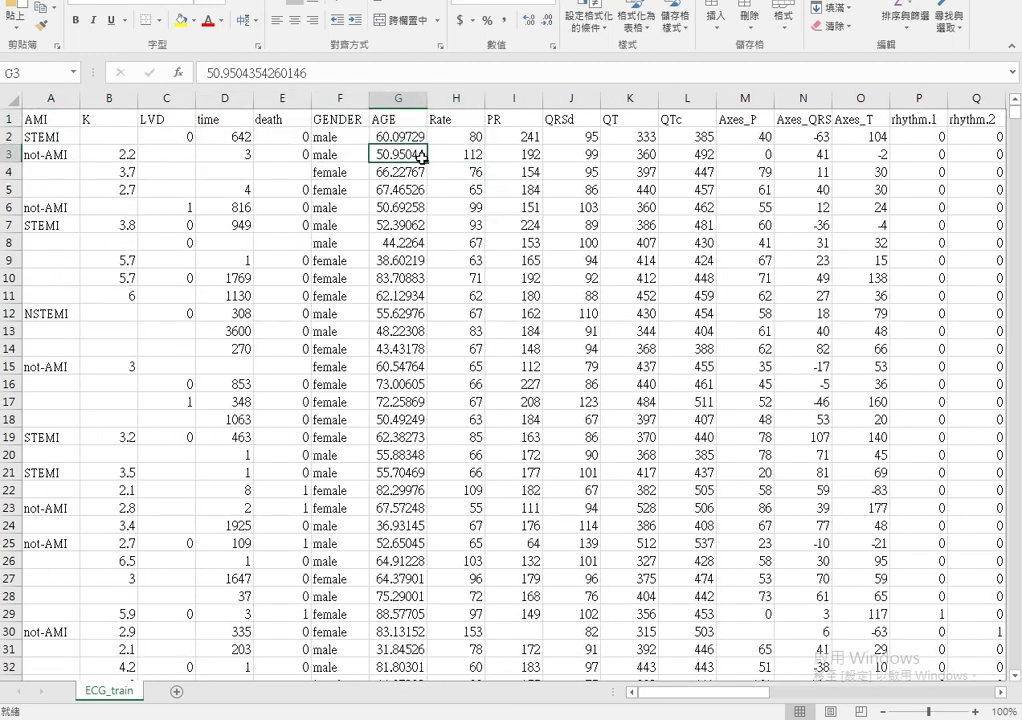
click(360, 99)
mouse_move(300, 99)
mouse_down()
mouse_move(95, 98)
mouse_move(285, 98)
mouse_up()
click(340, 98)
click(344, 130)
click(344, 130)
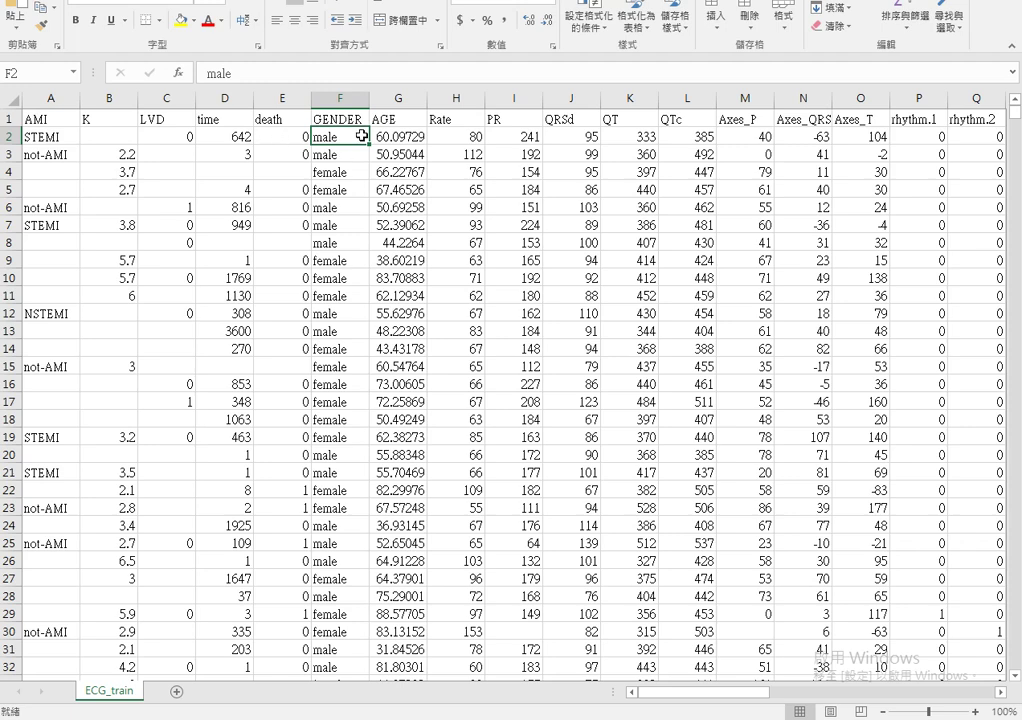
click(173, 140)
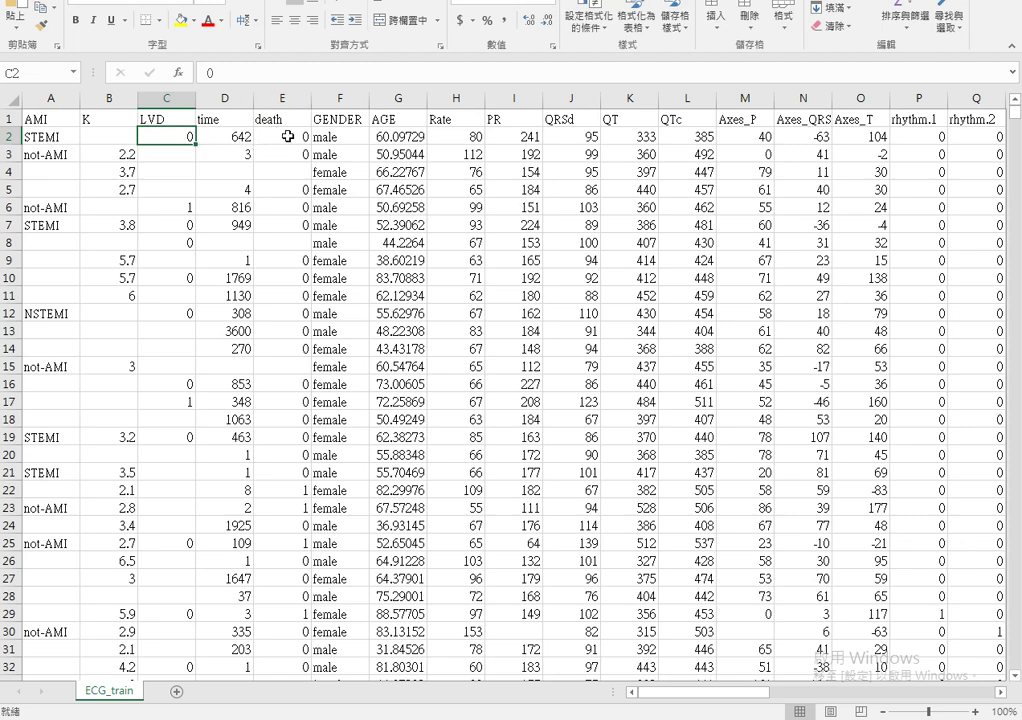
Delete the AMI, K, LVD, time and death columns from the sheet and look over the remaining ECG data
drag(282, 97, 35, 96)
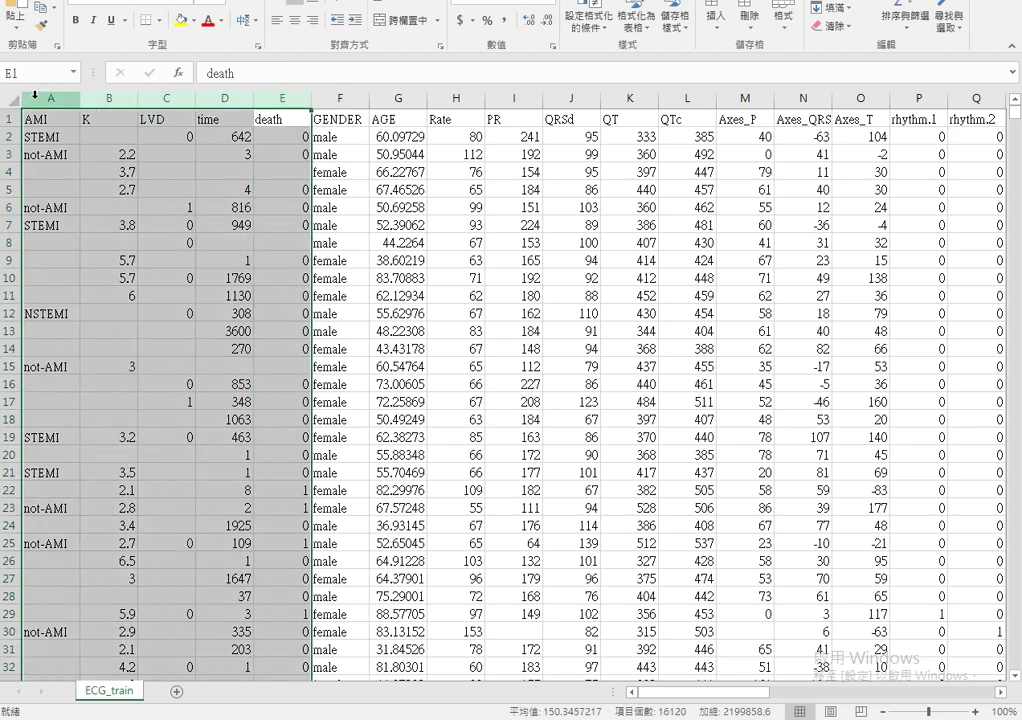
right_click(103, 100)
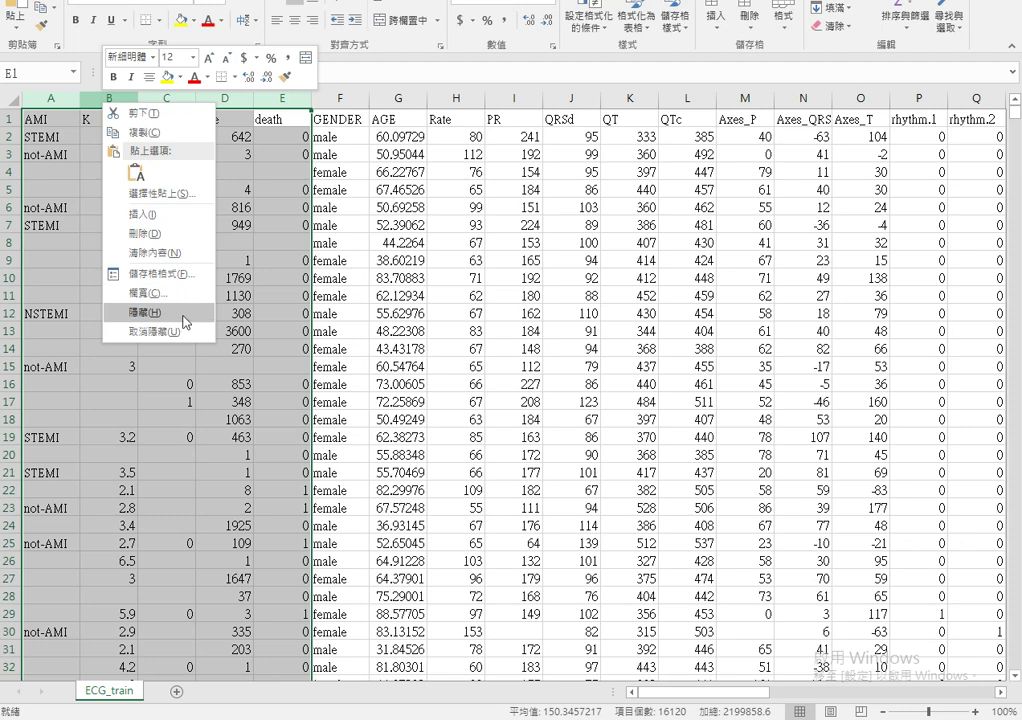
click(160, 233)
click(186, 160)
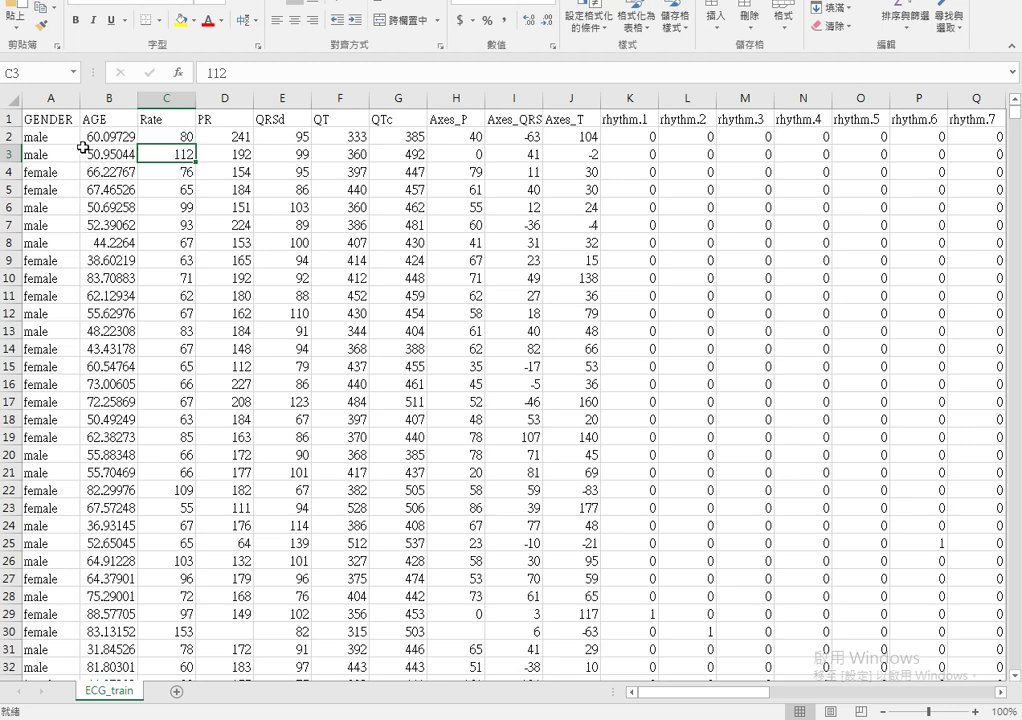
drag(75, 138, 498, 141)
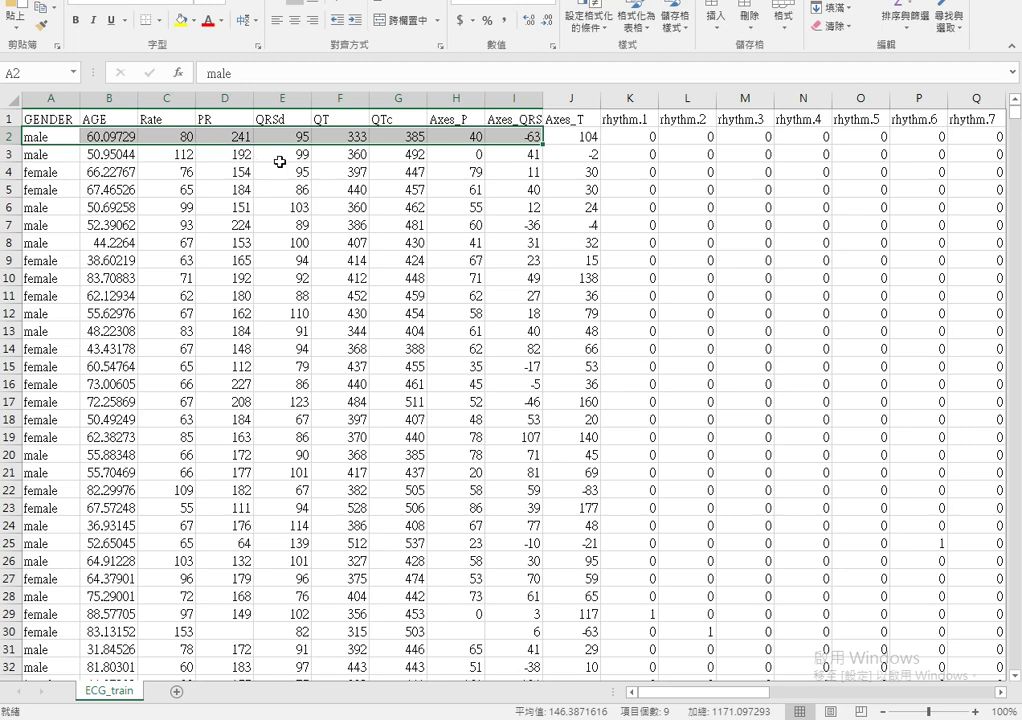
scroll(326, 178, down, 6)
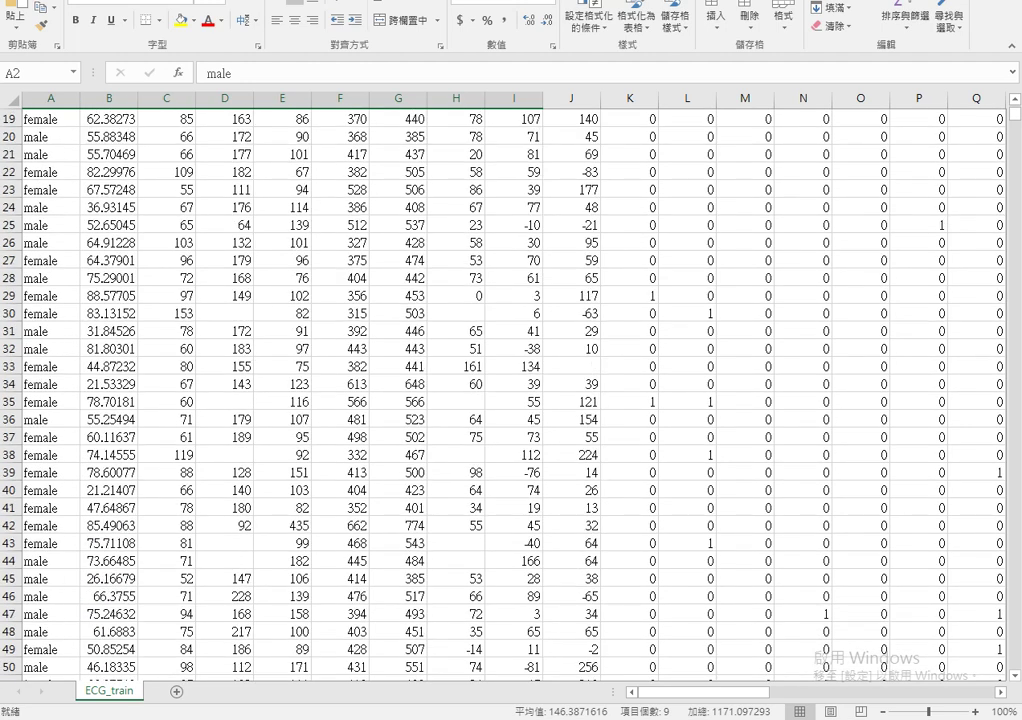
mouse_move(211, 719)
click(189, 652)
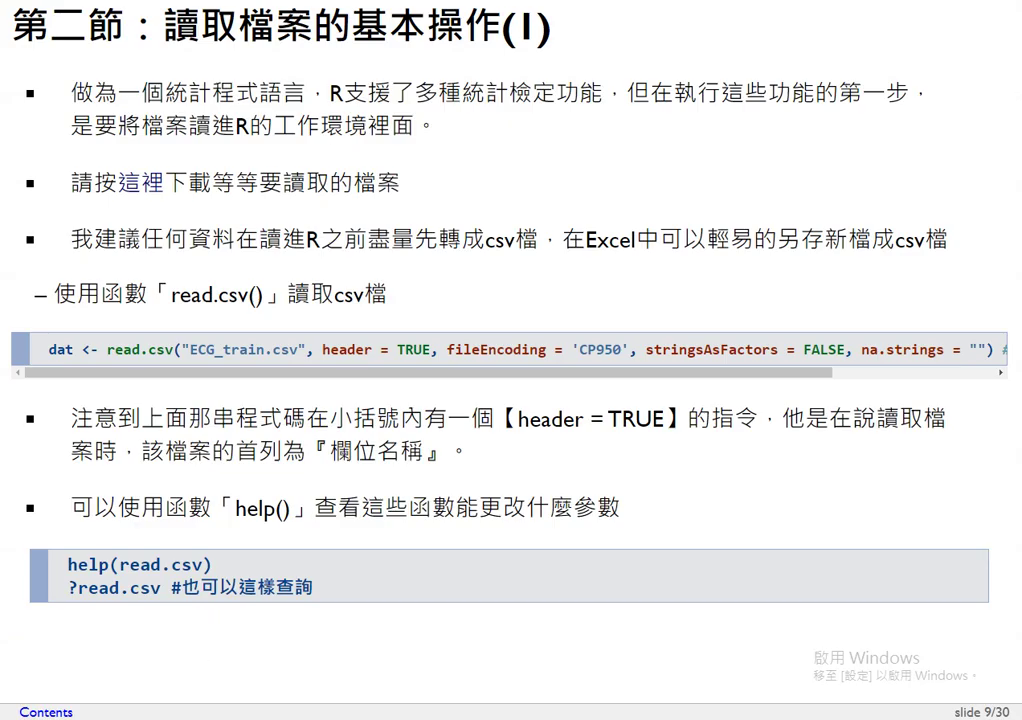
key(ctrl+t)
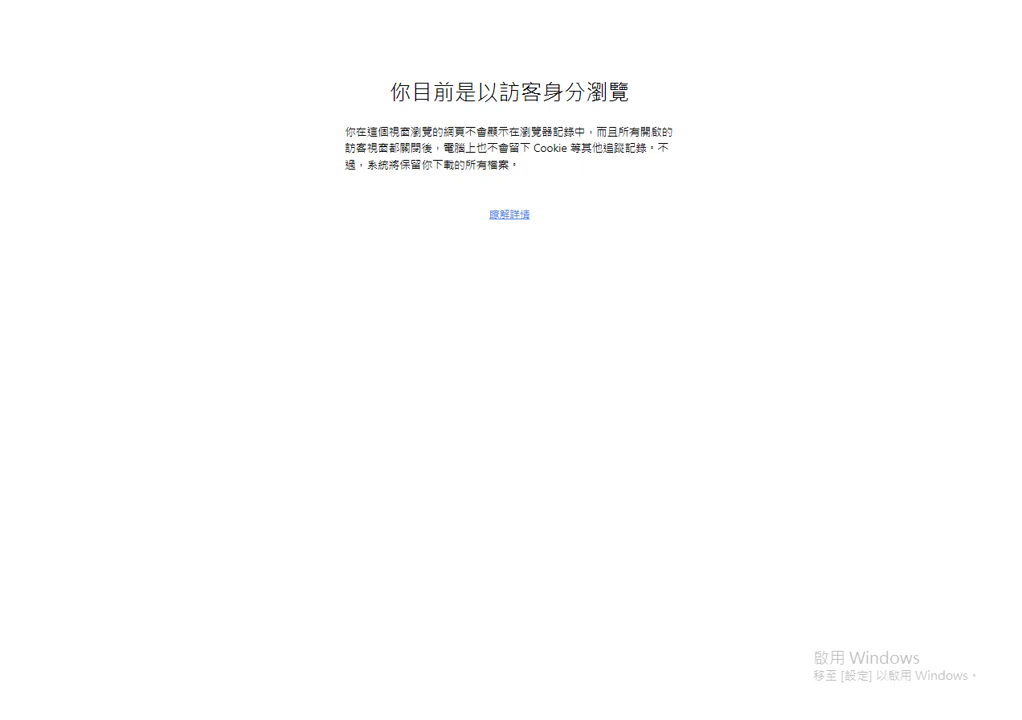
key(ctrl+w)
key(ctrl+t)
text(https://linchin.ndmctsgh.edu.tw/Machine-learning-and-algorithm/Lesson-01/Lesson-01.html#(9))
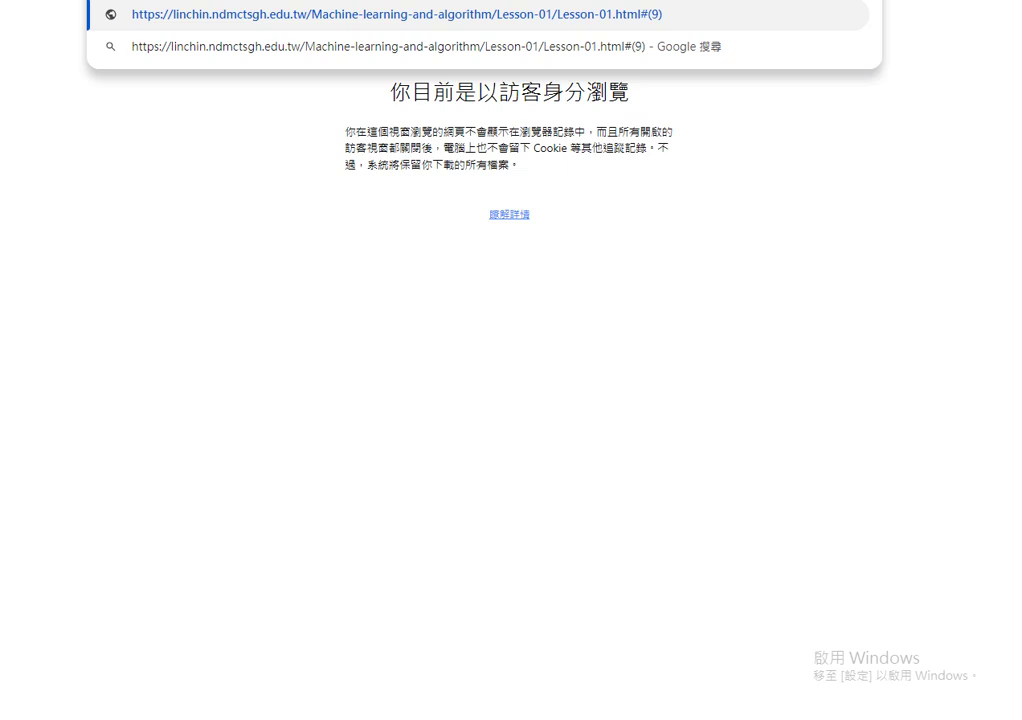
key(BackSpace)
text(app)
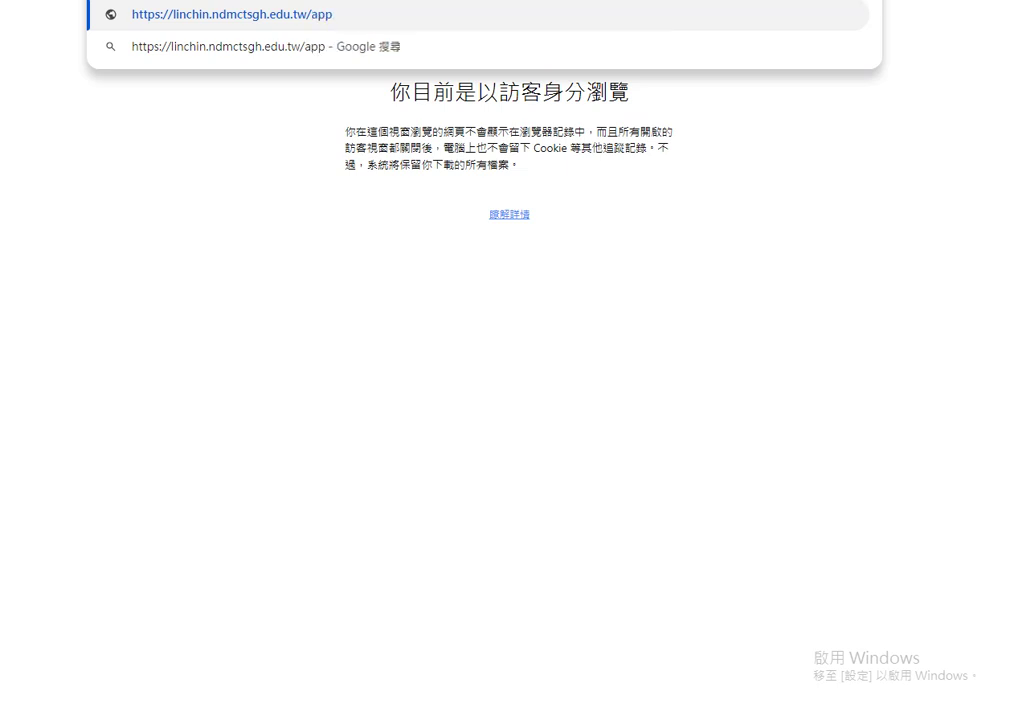
key(Return)
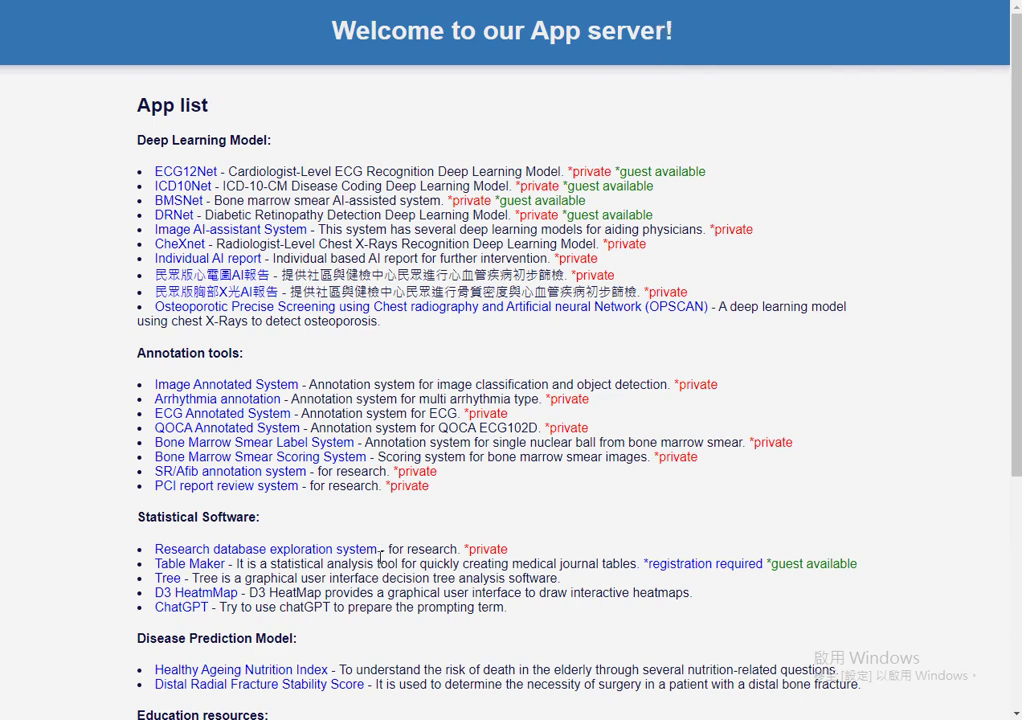
Locate the 資料科學競賽 entry under Education resources in the app list
scroll(358, 553, down, 2)
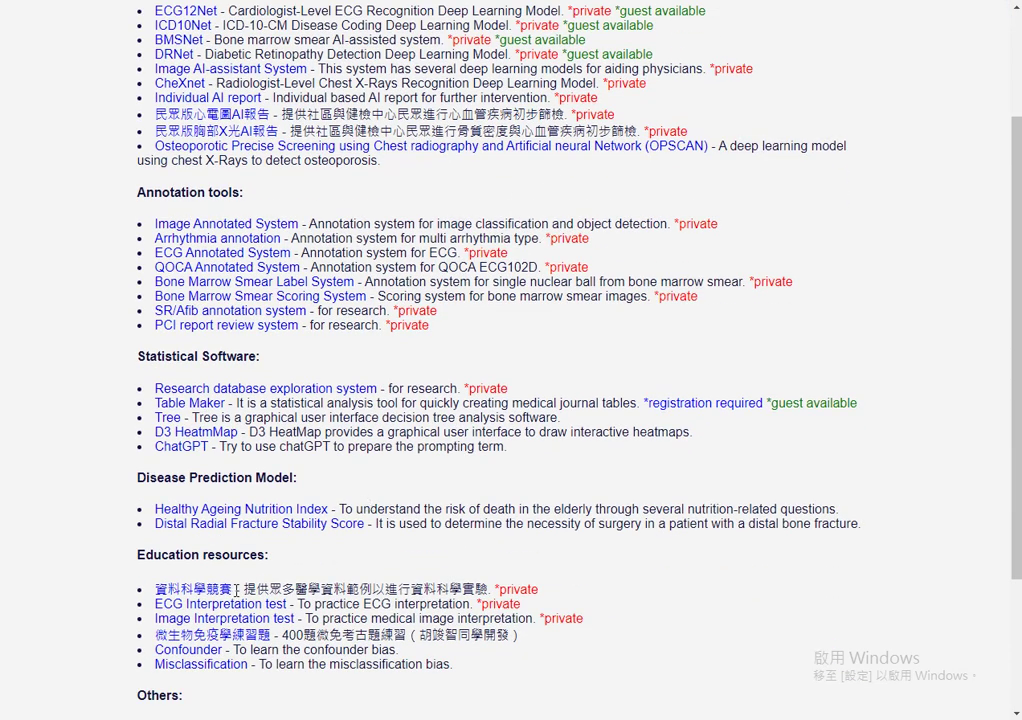